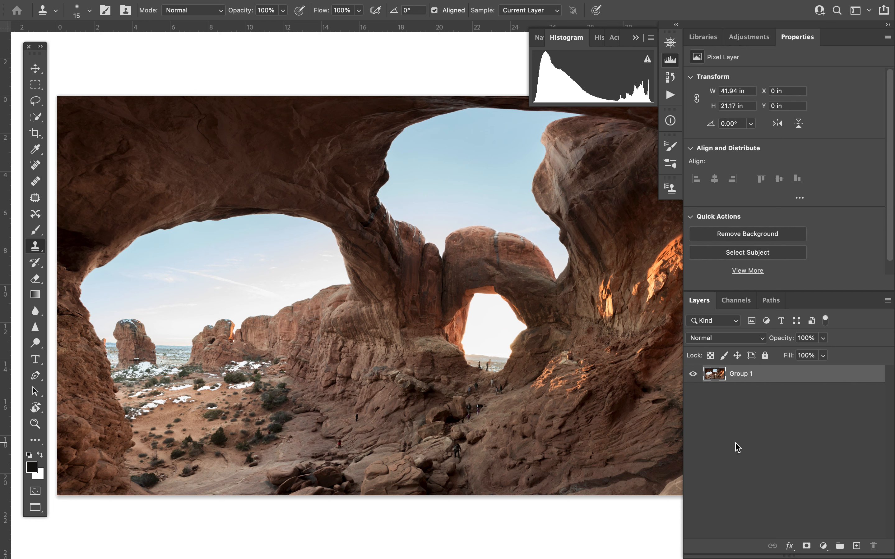
Draw a lasso selection about 0.26 by 0.49 in around the hiker in the dark green jacket
scroll(494, 400, up, 5)
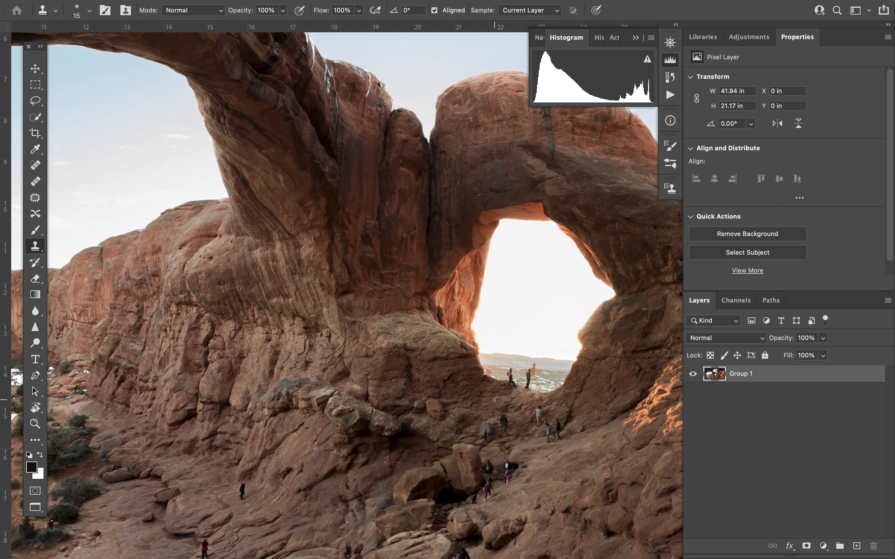
scroll(494, 401, down, 5)
scroll(495, 400, right, 2)
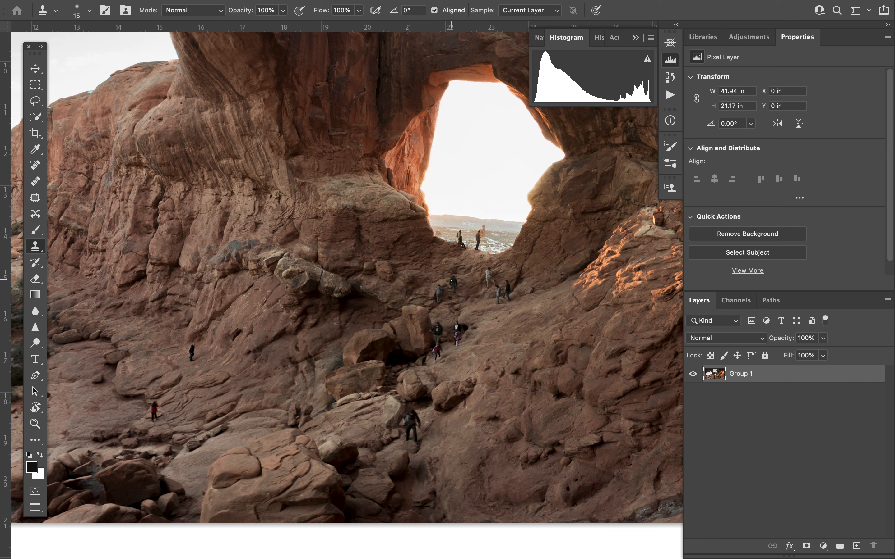
key(l)
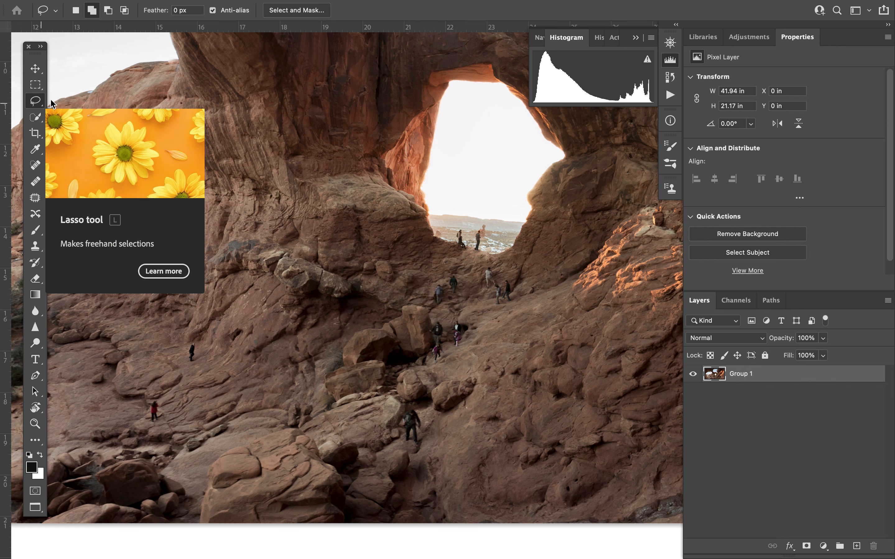
scroll(435, 302, up, 1)
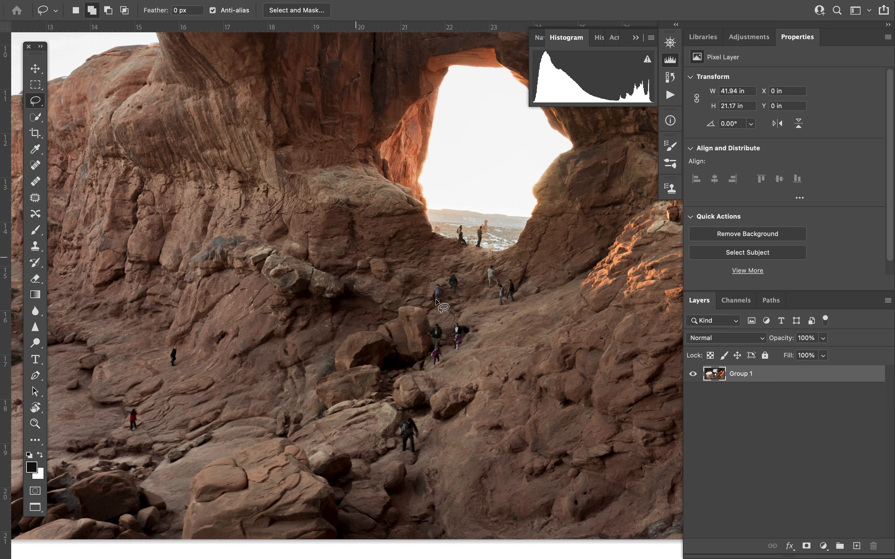
scroll(436, 300, up, 5)
scroll(436, 299, right, 3)
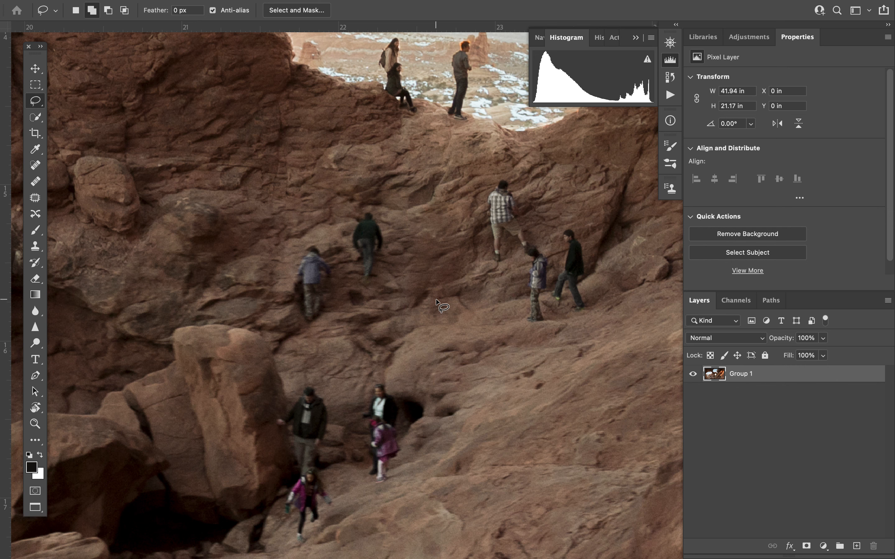
scroll(436, 299, up, 5)
scroll(436, 299, left, 4)
scroll(436, 299, up, 2)
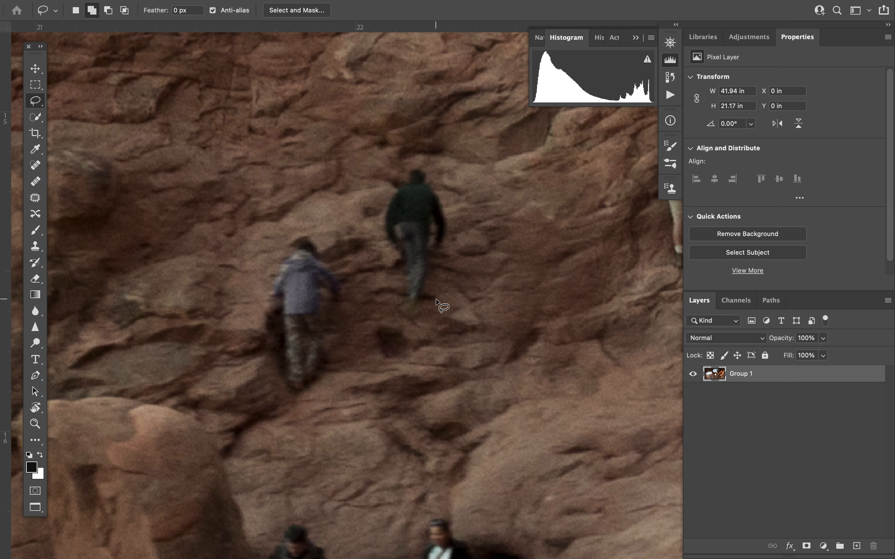
scroll(436, 299, down, 3)
mouse_move(444, 278)
mouse_down()
mouse_move(455, 262)
mouse_move(447, 227)
mouse_move(425, 214)
mouse_move(403, 260)
mouse_move(415, 304)
mouse_move(434, 307)
mouse_move(443, 297)
mouse_up()
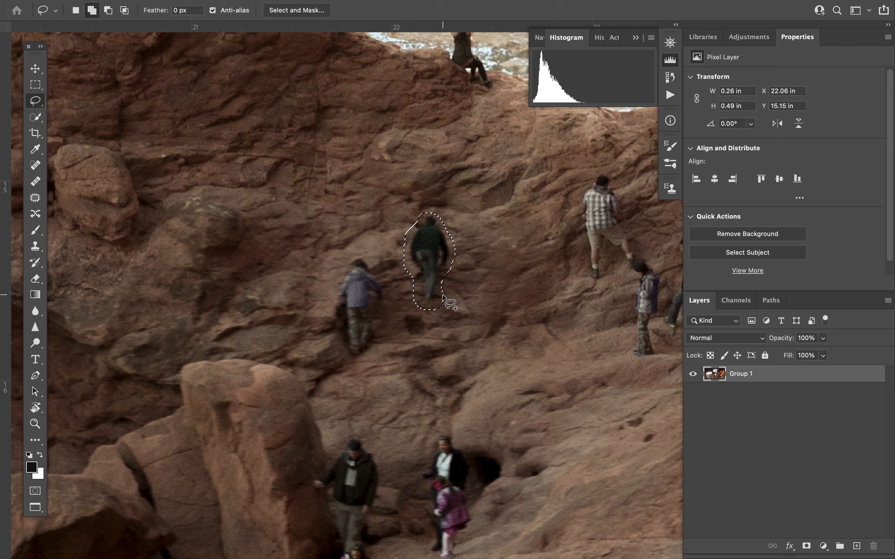
Start Content-Aware Fill on the selection and exclude the neighbouring hiker in the purple jacket from the sampling area
mouse_move(298, 4)
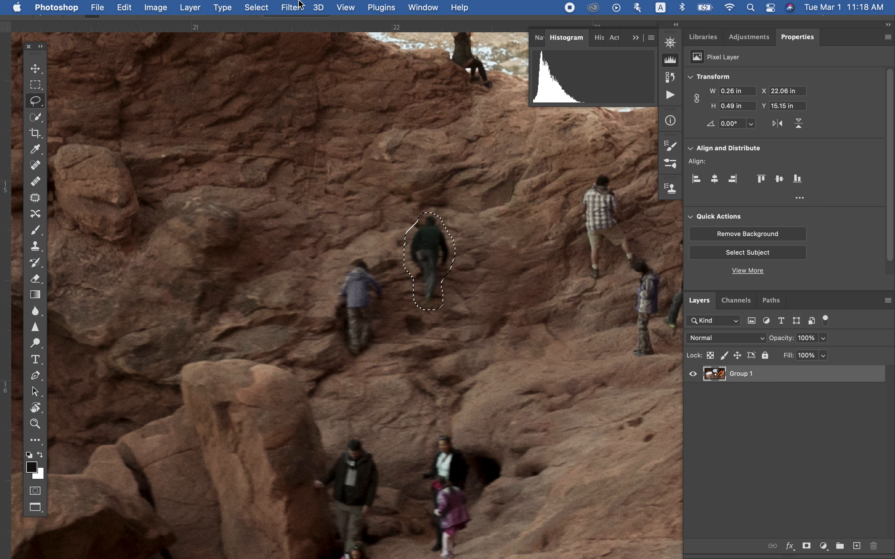
click(127, 8)
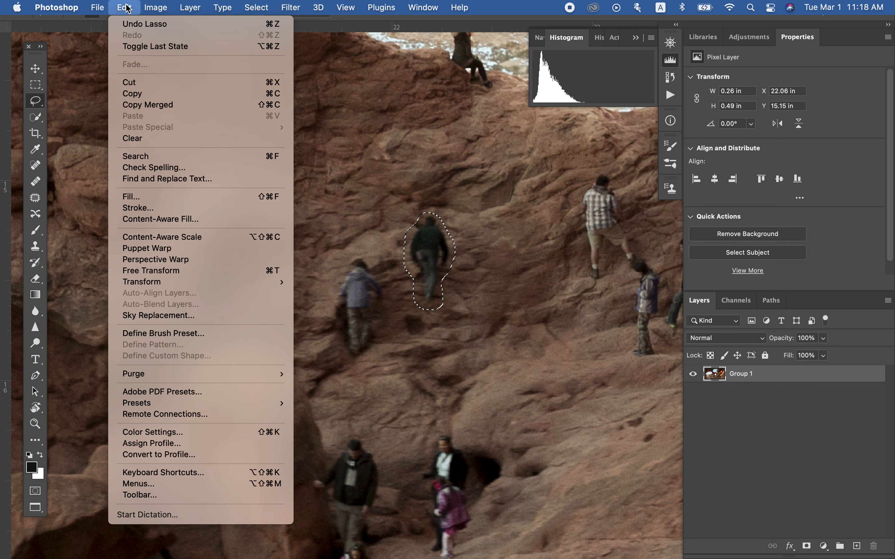
click(190, 219)
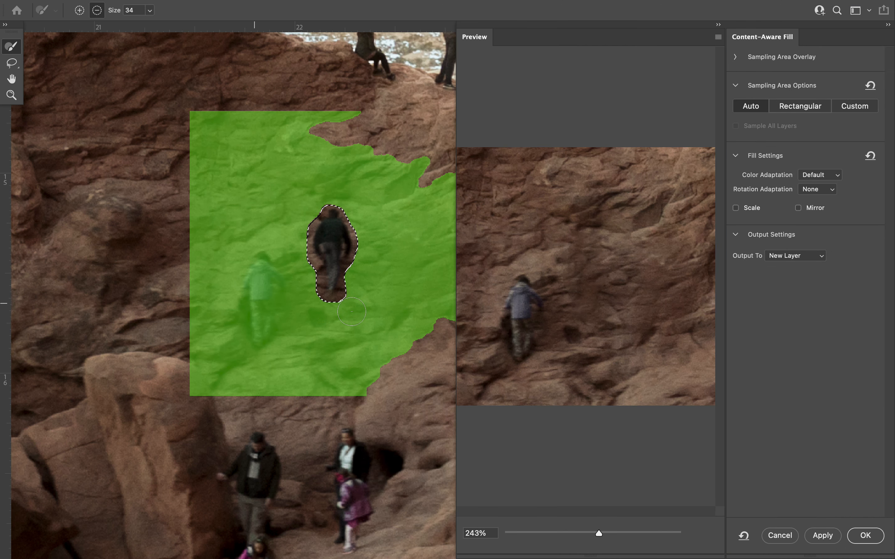
scroll(351, 311, right, 2)
scroll(351, 312, down, 5)
scroll(351, 313, right, 2)
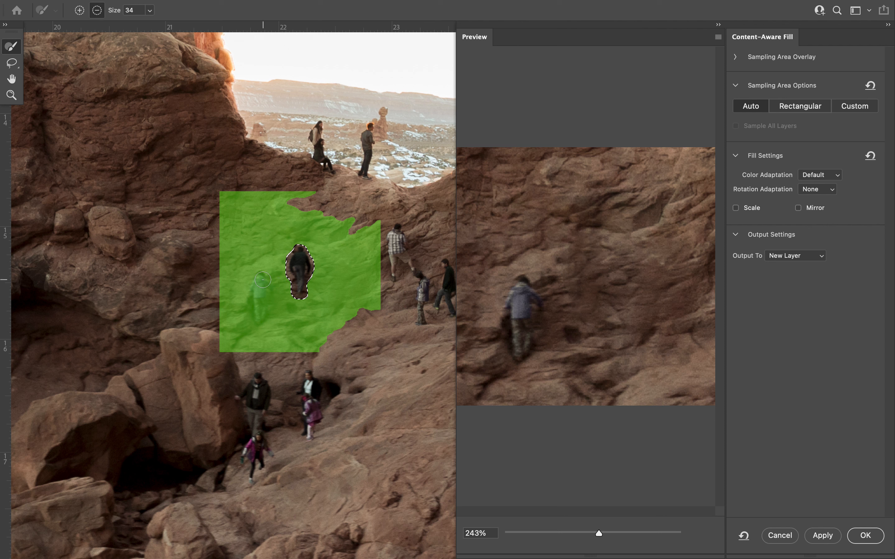
mouse_move(262, 276)
mouse_down()
mouse_move(262, 324)
mouse_move(266, 283)
mouse_up()
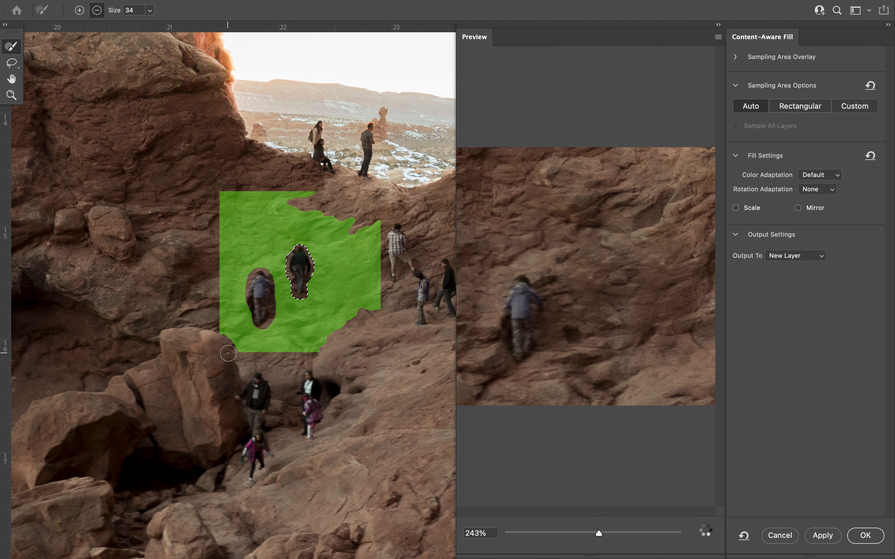
Add the rock beyond the excluded hiker to the sampling area, commit the fill to a new layer and deselect
click(80, 10)
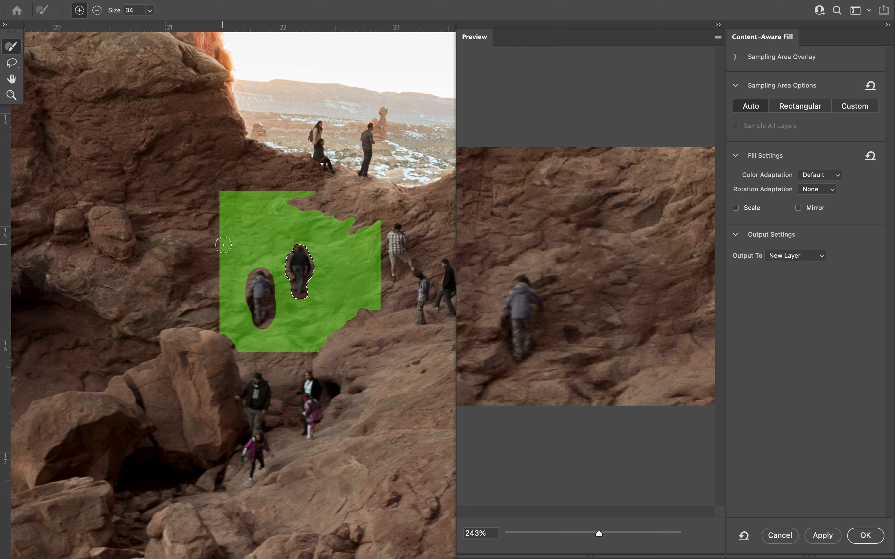
mouse_move(216, 243)
mouse_down()
mouse_move(221, 266)
mouse_move(199, 272)
mouse_move(220, 270)
mouse_move(194, 279)
mouse_move(225, 277)
mouse_move(188, 281)
mouse_move(216, 285)
mouse_move(192, 275)
mouse_up()
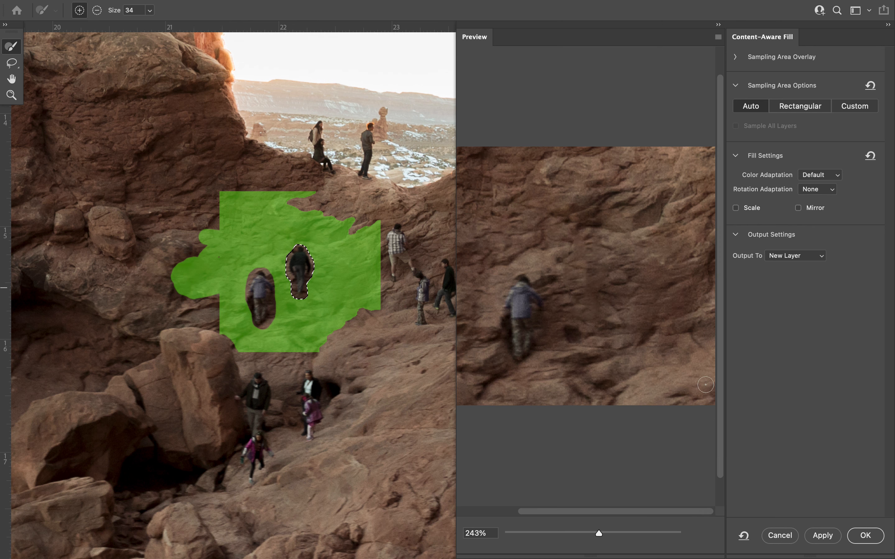
click(864, 538)
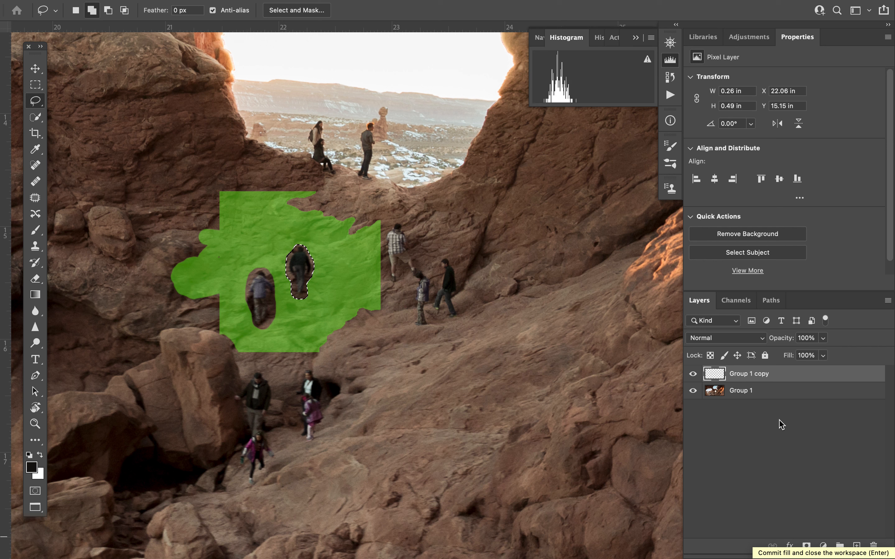
key(ctrl+d)
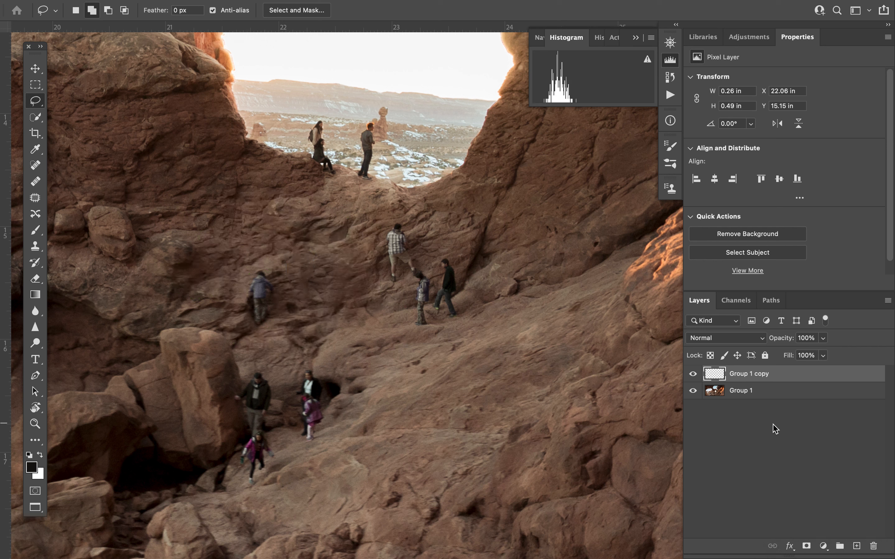
Compare the photo with and without the fill layer, and inspect the filled patch on its own with Group 1 hidden
click(693, 374)
click(692, 375)
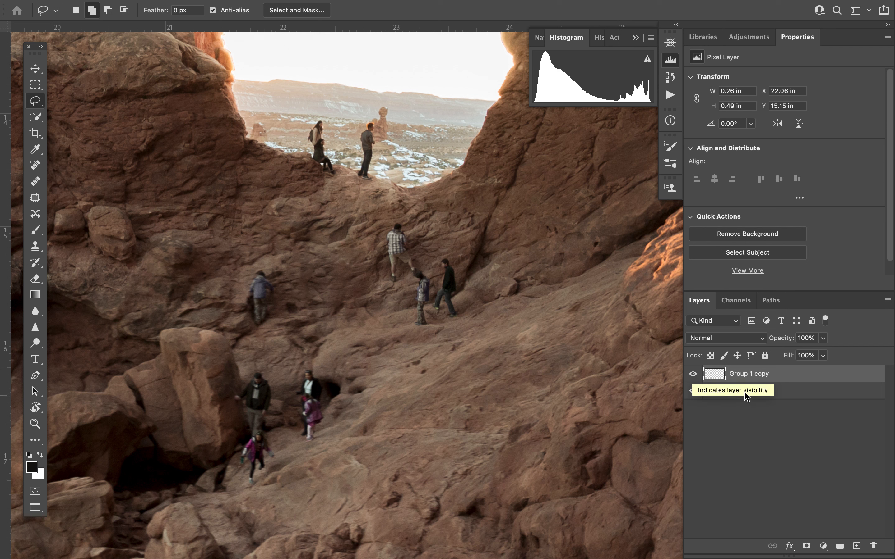
click(693, 391)
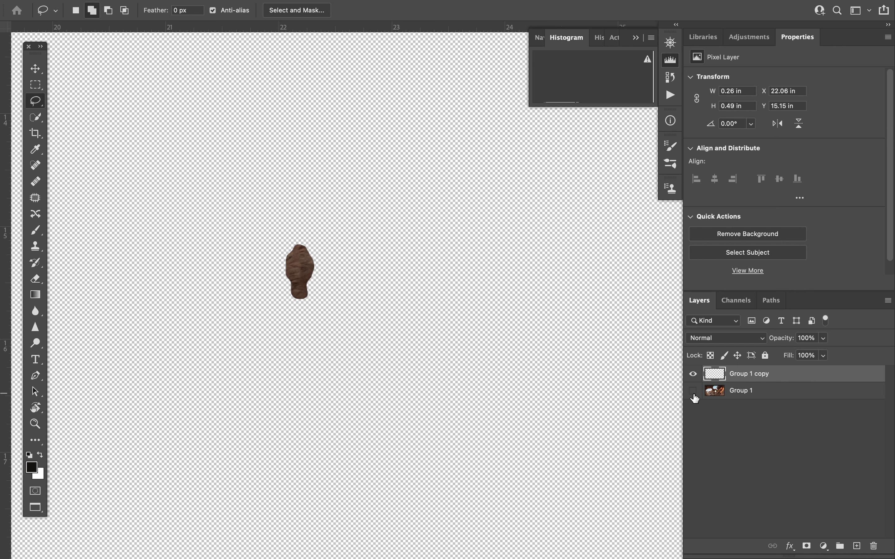
scroll(304, 243, up, 5)
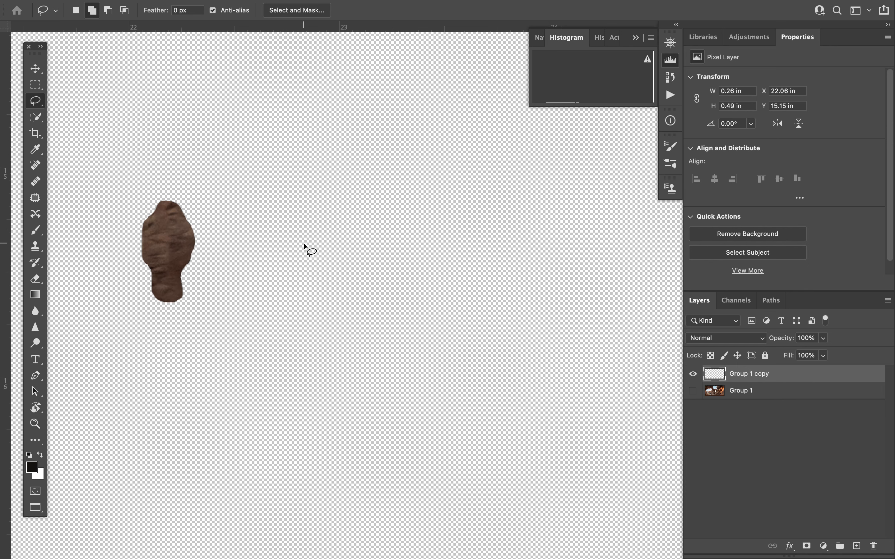
scroll(304, 244, left, 5)
scroll(304, 243, up, 3)
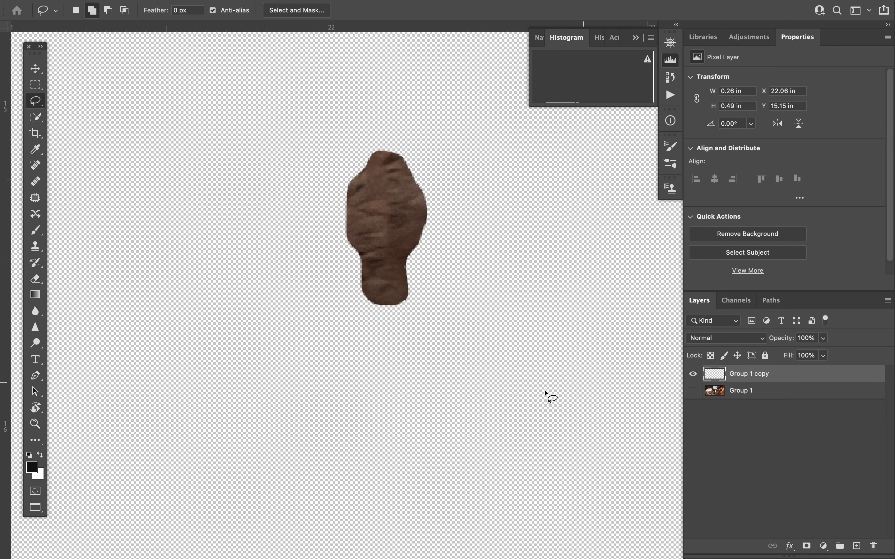
key(e)
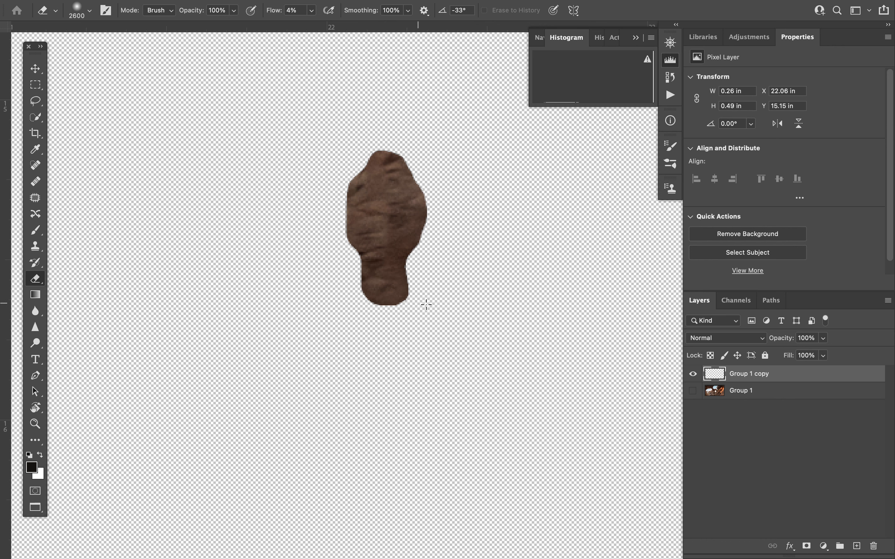
click(692, 391)
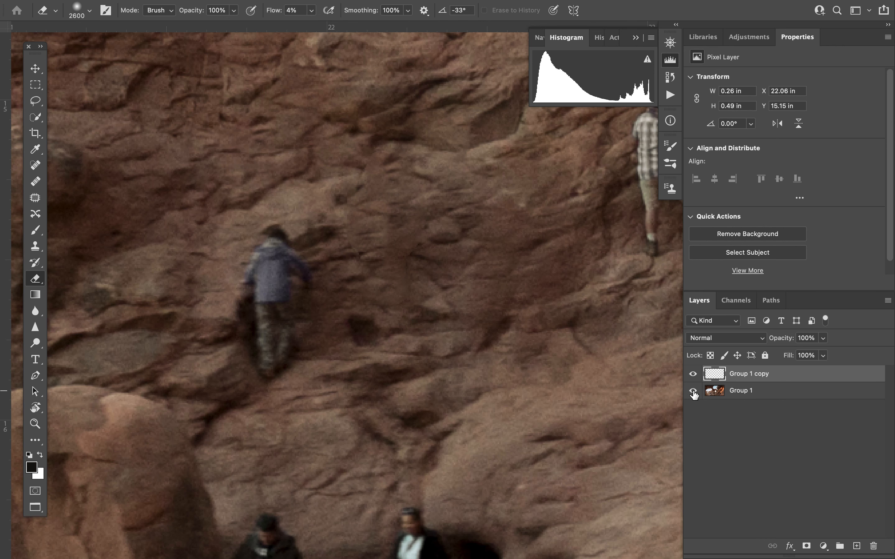
Delete the Group 1 copy layer holding the fill patch
key(super+minus)
key(super+minus)
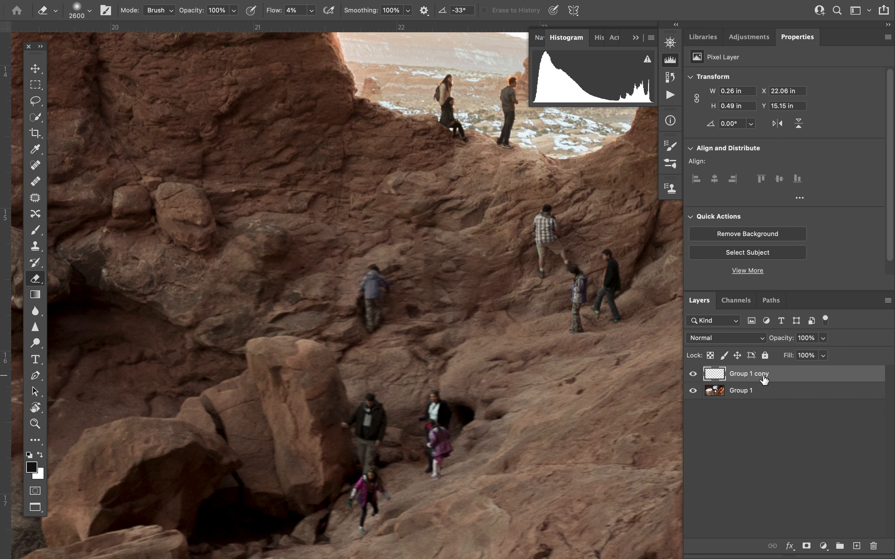
key(super+e)
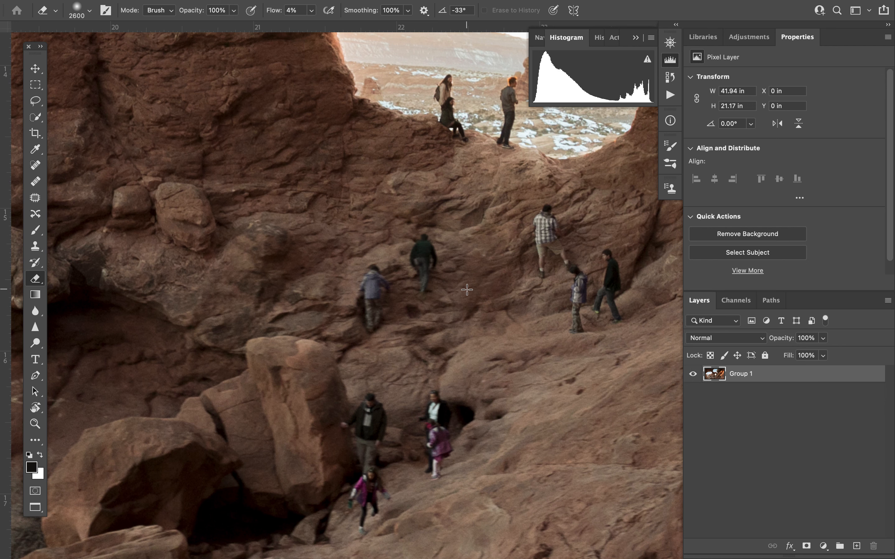
Lasso the group of three hikers with the plaid-shirted man in one selection about 0.79 by 0.95 in
key(l)
scroll(466, 290, up, 3)
scroll(466, 290, right, 7)
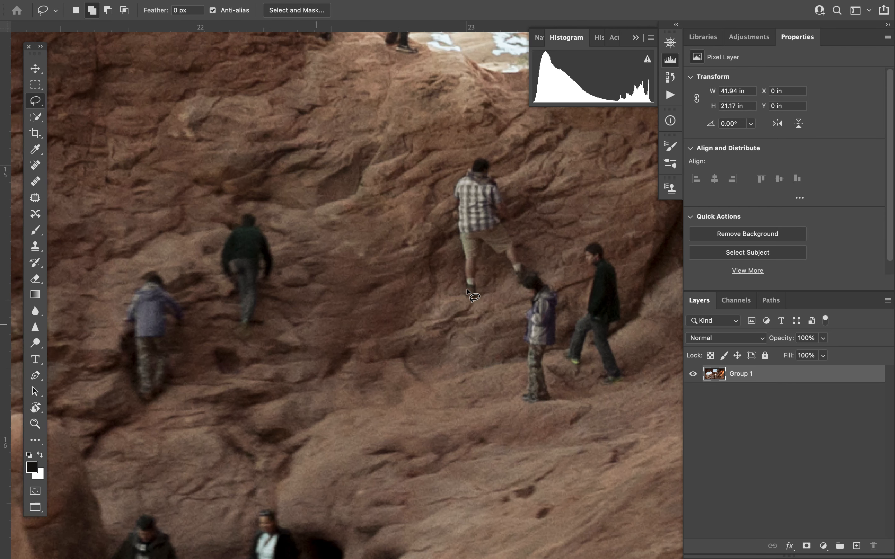
mouse_move(413, 254)
mouse_down()
mouse_move(374, 175)
mouse_move(357, 162)
mouse_move(347, 169)
mouse_move(330, 211)
mouse_move(339, 303)
mouse_move(343, 313)
mouse_move(366, 309)
mouse_move(367, 267)
mouse_move(392, 286)
mouse_move(402, 309)
mouse_move(396, 412)
mouse_move(443, 416)
mouse_move(460, 408)
mouse_move(461, 390)
mouse_move(483, 401)
mouse_move(509, 390)
mouse_up()
drag(512, 384, 536, 376)
mouse_move(505, 338)
mouse_down()
mouse_move(496, 272)
mouse_move(480, 249)
mouse_move(463, 274)
mouse_move(467, 287)
mouse_move(445, 308)
mouse_move(413, 256)
mouse_up()
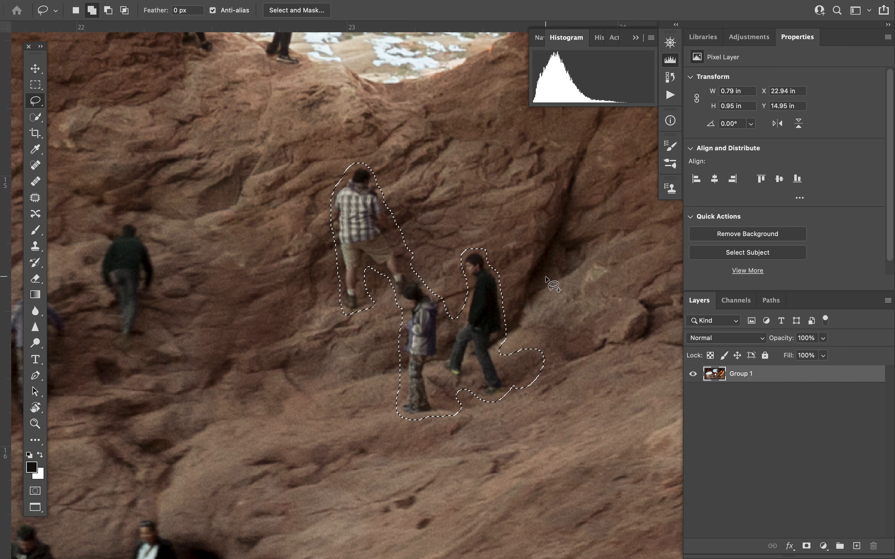
Add the purple- and green-jacketed hikers and the people beside the large boulders to the selection
scroll(541, 278, down, 1)
key(super+minus)
mouse_move(314, 299)
mouse_down()
mouse_move(422, 259)
mouse_move(424, 246)
mouse_move(404, 222)
mouse_move(395, 239)
mouse_move(400, 279)
mouse_move(418, 277)
mouse_move(421, 261)
mouse_move(381, 268)
mouse_move(371, 252)
mouse_move(358, 254)
mouse_move(349, 278)
mouse_move(370, 318)
mouse_move(389, 289)
mouse_up()
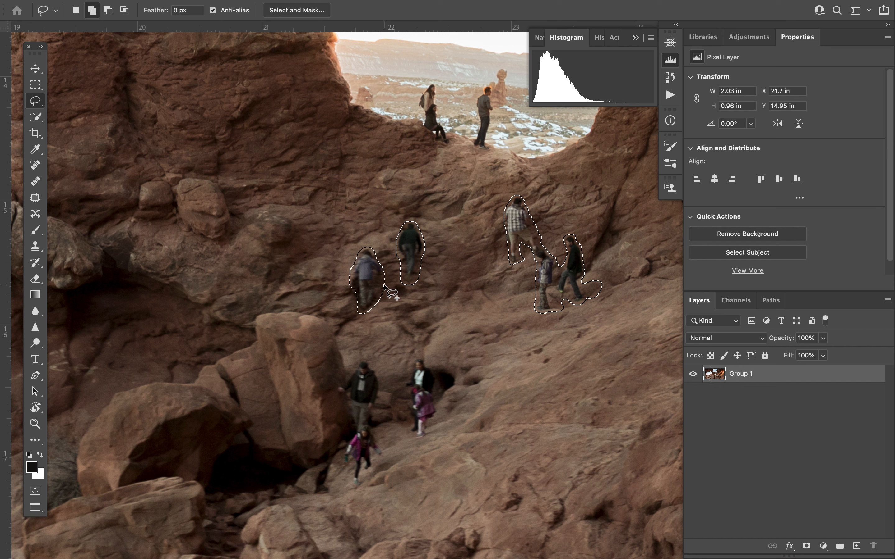
mouse_move(422, 359)
mouse_down()
mouse_move(408, 363)
mouse_move(402, 395)
mouse_move(406, 430)
mouse_move(426, 439)
mouse_move(440, 396)
mouse_move(423, 358)
mouse_move(370, 361)
mouse_move(336, 389)
mouse_move(352, 427)
mouse_move(341, 470)
mouse_move(353, 488)
mouse_move(389, 453)
mouse_move(379, 368)
mouse_up()
key(super+minus)
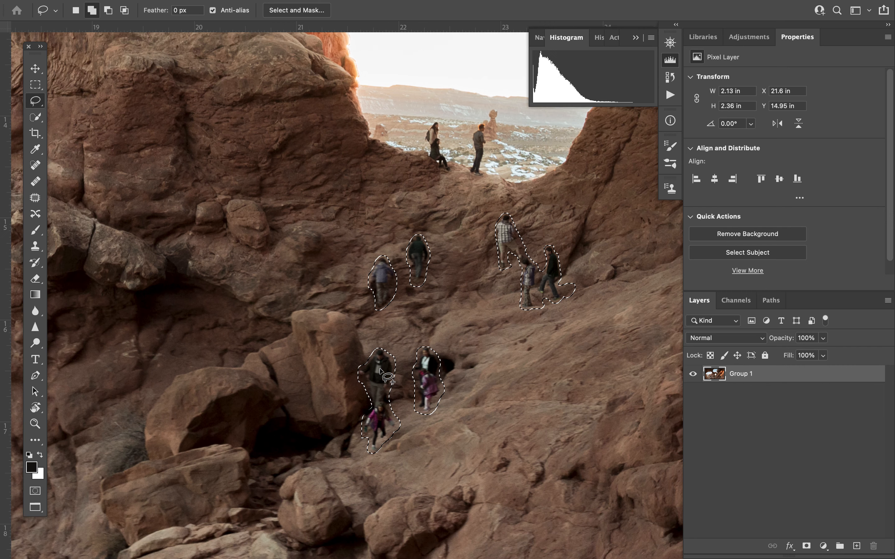
Add the dark-clothed hiker on the rocks below the boulders to the lasso selection
scroll(379, 369, down, 5)
scroll(380, 369, left, 4)
scroll(407, 370, right, 2)
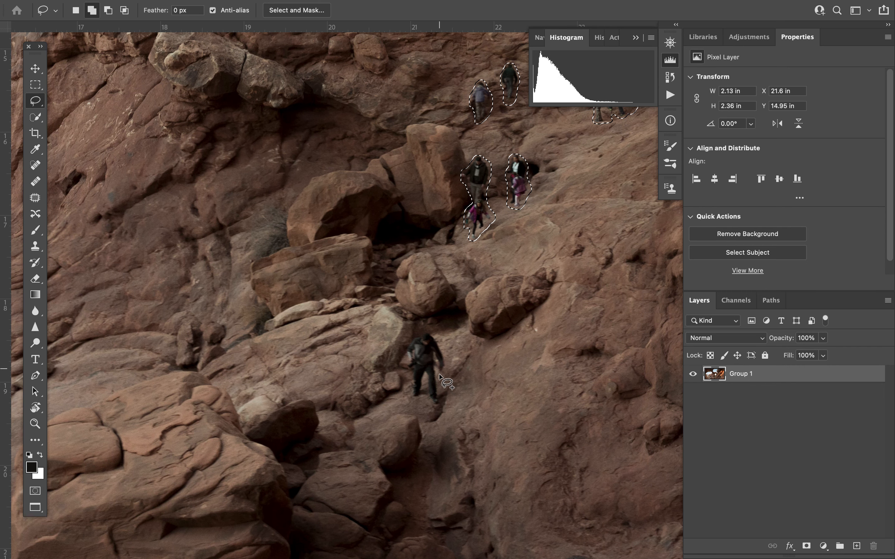
mouse_move(440, 375)
mouse_down()
mouse_move(449, 361)
mouse_move(437, 335)
mouse_move(407, 346)
mouse_move(414, 408)
mouse_move(445, 404)
mouse_move(442, 385)
mouse_up()
Add the hiker in red and the dark-clothed hiker near them on the rock slope to the selection
scroll(442, 385, left, 12)
scroll(442, 385, down, 2)
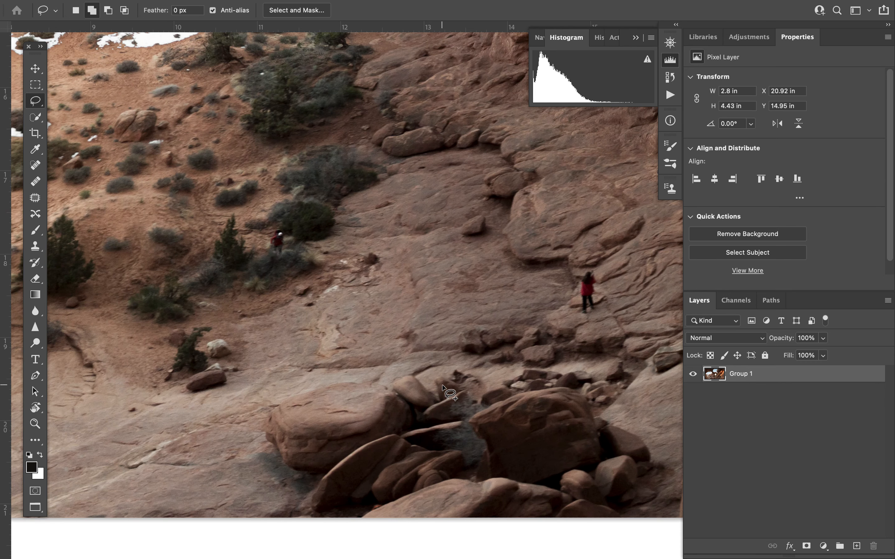
scroll(442, 385, right, 4)
scroll(442, 385, up, 3)
scroll(442, 386, down, 2)
mouse_move(428, 261)
mouse_down()
mouse_move(449, 243)
mouse_move(435, 218)
mouse_move(421, 227)
mouse_move(420, 261)
mouse_up()
mouse_move(362, 351)
mouse_down()
mouse_move(360, 339)
mouse_move(346, 338)
mouse_move(340, 375)
mouse_move(351, 383)
mouse_move(368, 363)
mouse_up()
Add the person standing among the desert bushes to the lasso selection
scroll(368, 363, left, 7)
scroll(368, 362, down, 2)
scroll(368, 362, left, 3)
scroll(368, 363, up, 4)
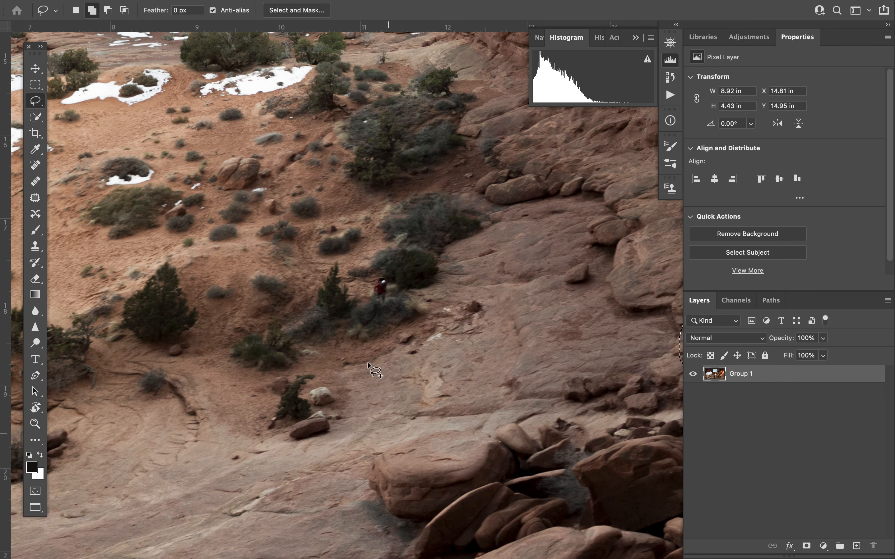
mouse_move(378, 303)
mouse_down()
mouse_move(389, 288)
mouse_move(371, 283)
mouse_move(372, 301)
mouse_up()
Check the lasso outlines around the hikers across the whole photo
scroll(373, 301, down, 6)
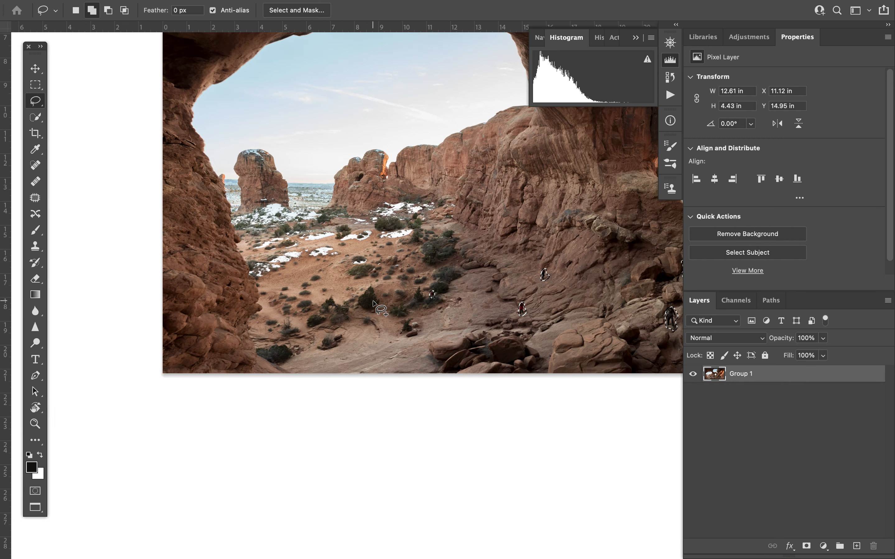
scroll(372, 301, right, 10)
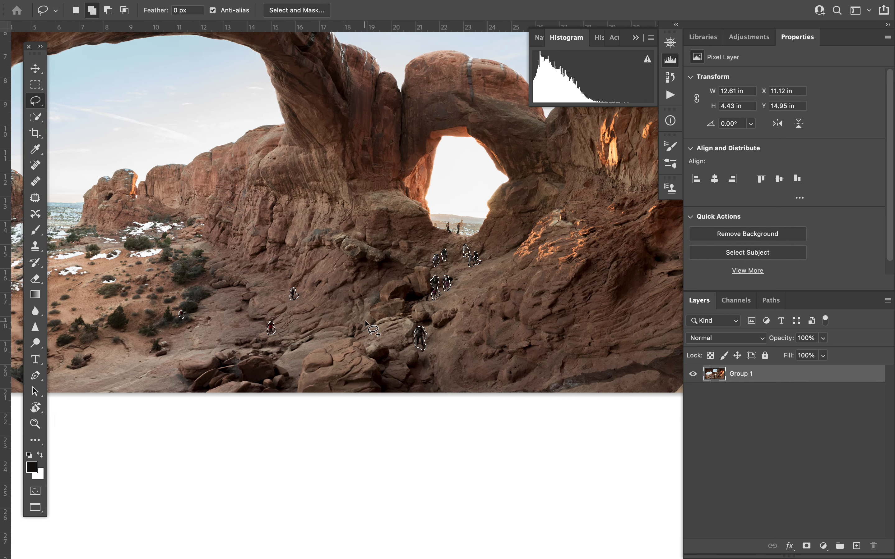
scroll(365, 321, down, 2)
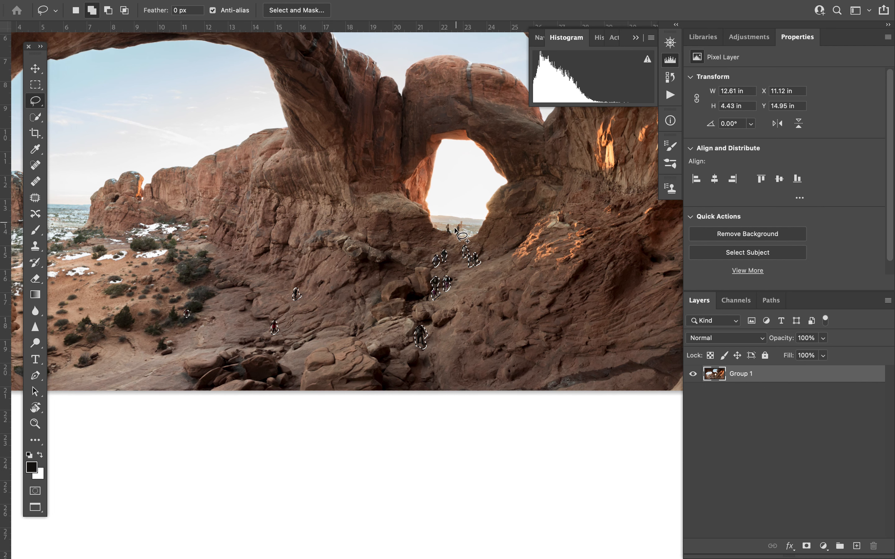
scroll(455, 230, down, 3)
scroll(453, 229, up, 2)
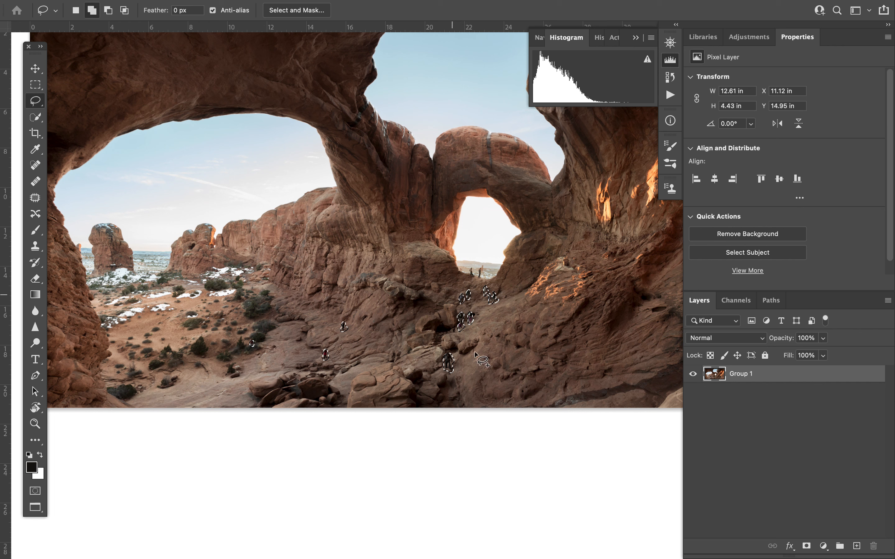
Remove the lasso-selected hikers with a Content-Aware fill, using Color Adaptation, Normal mode and 100% opacity, and clear the selection
scroll(461, 347, up, 5)
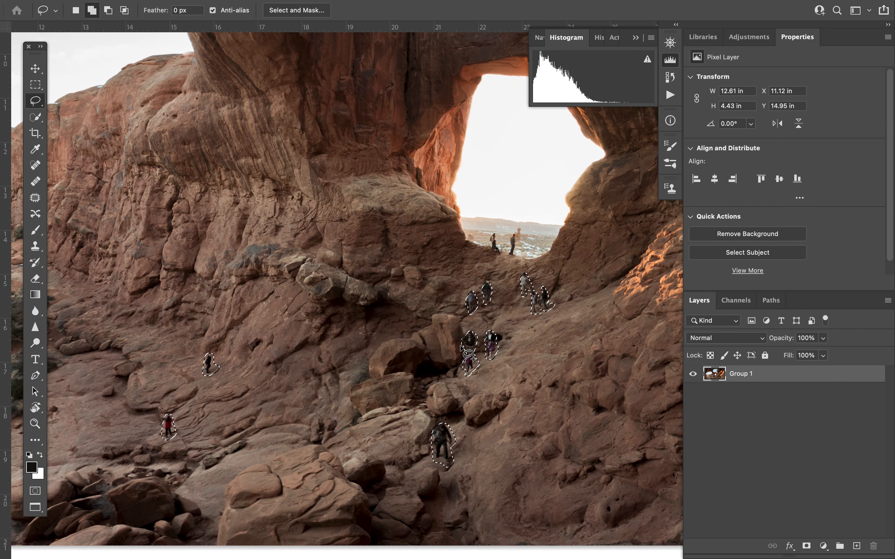
key(shift+BackSpace)
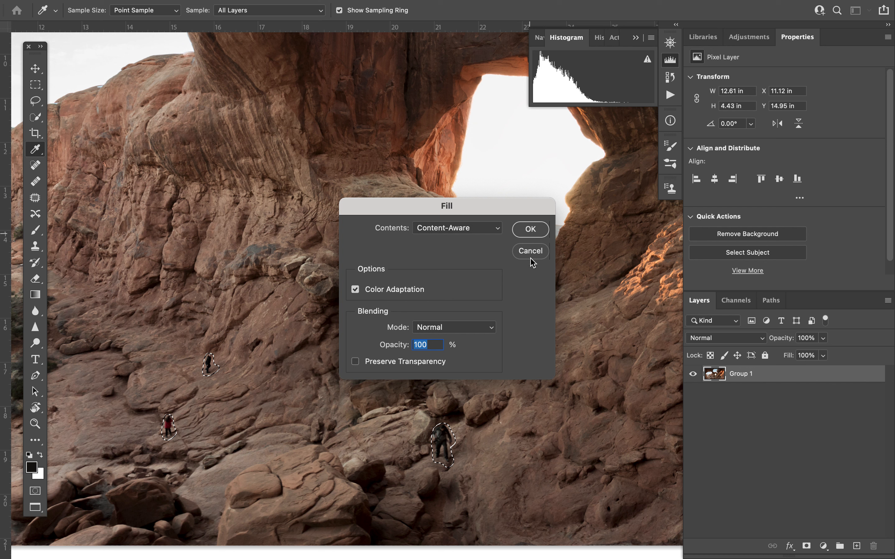
click(530, 230)
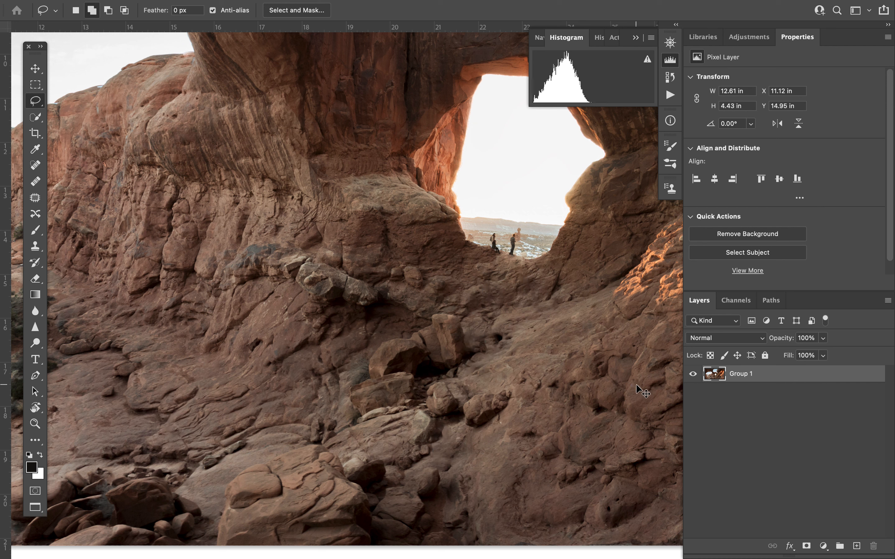
key(super+d)
scroll(574, 372, down, 2)
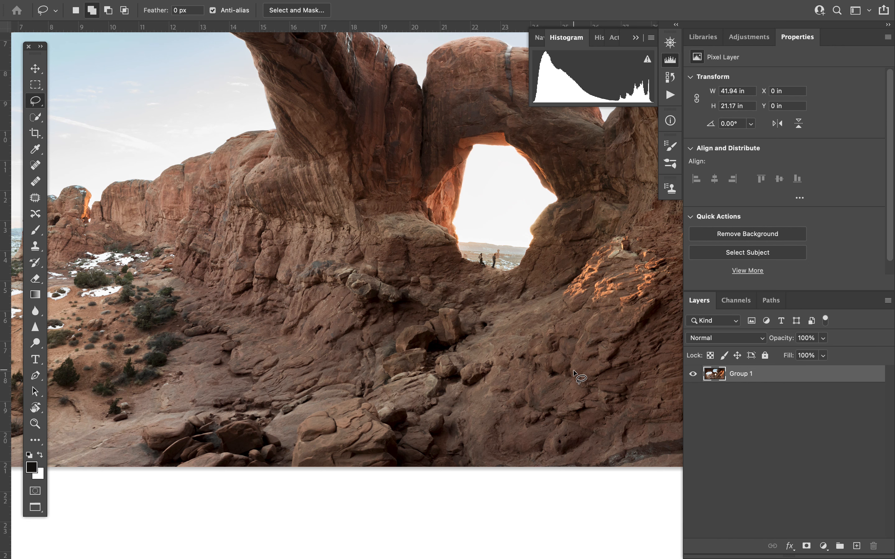
scroll(573, 370, down, 3)
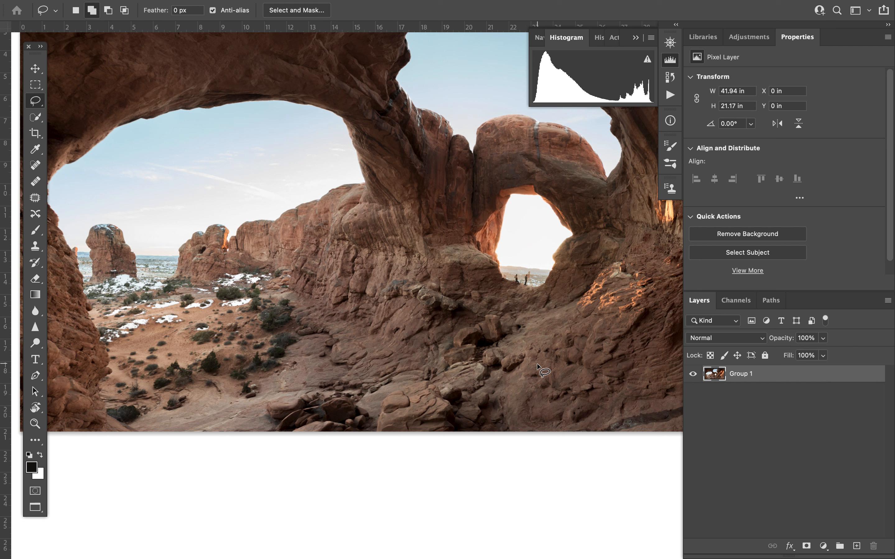
mouse_move(570, 7)
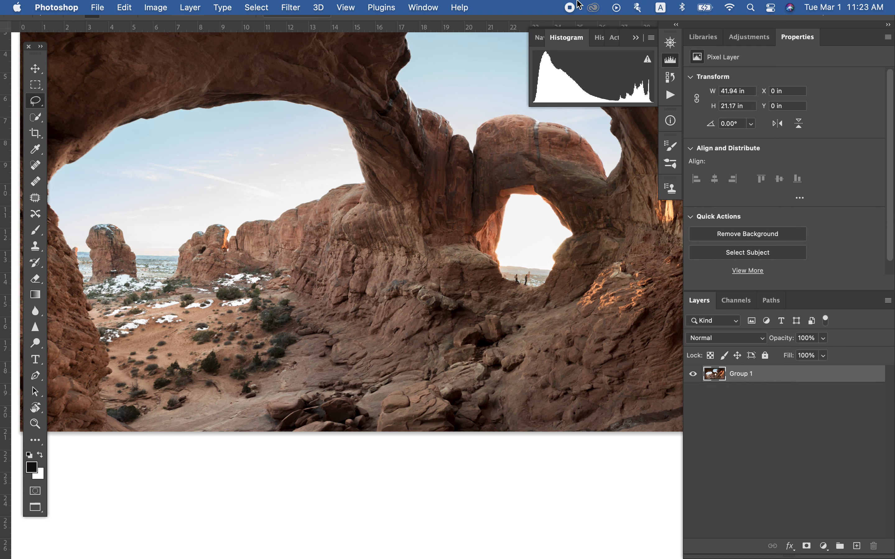